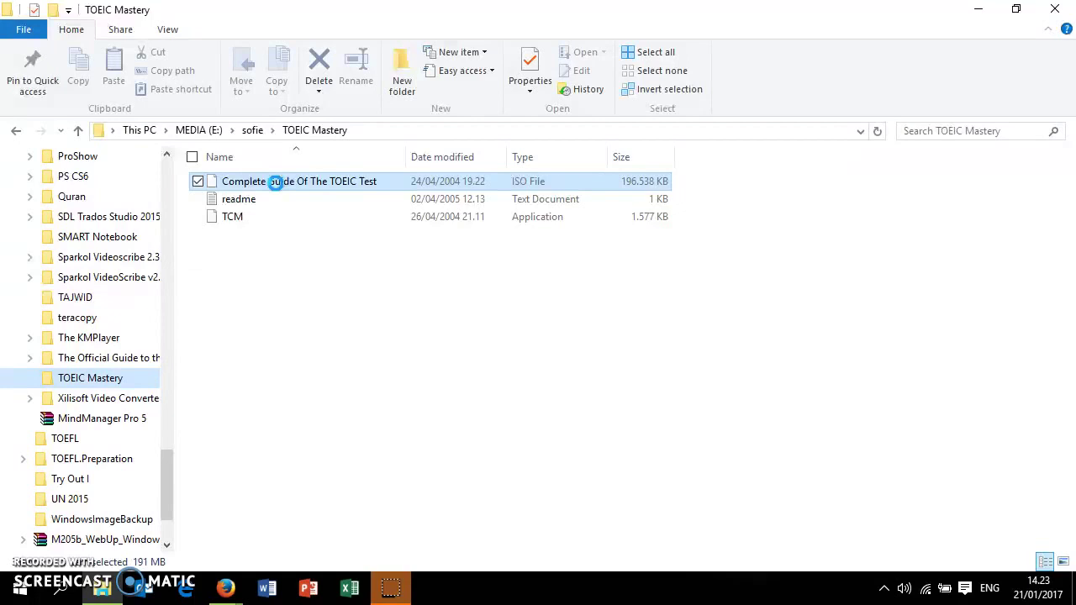
- Mount the Complete Guide Of The TOEIC Test ISO file and launch the SETUP application it contains
{"action": "left_click", "coordinate": [286, 182]}
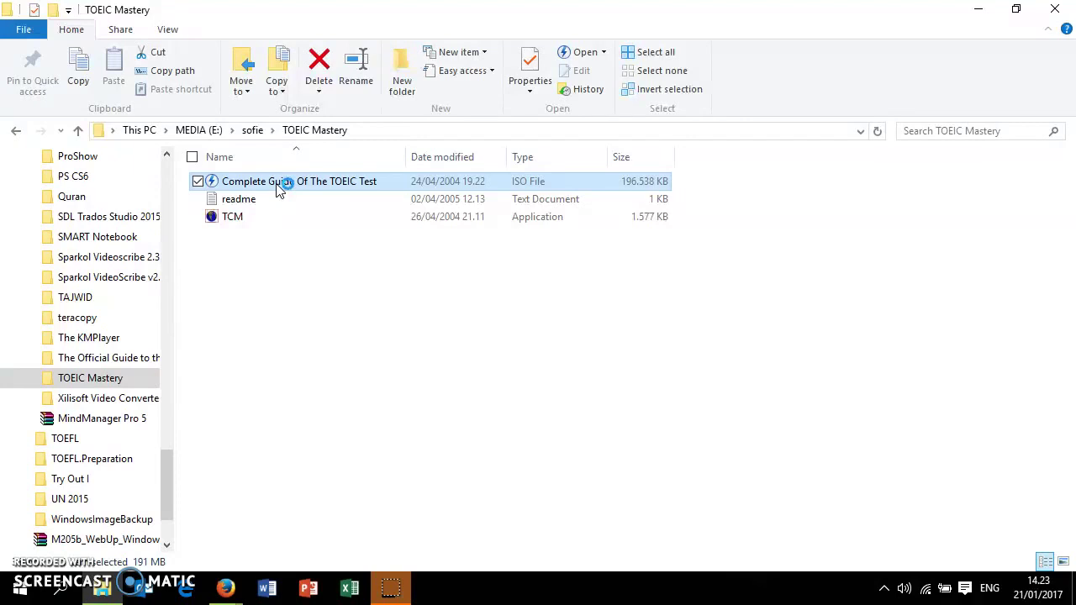
{"action": "double_click", "coordinate": [280, 187]}
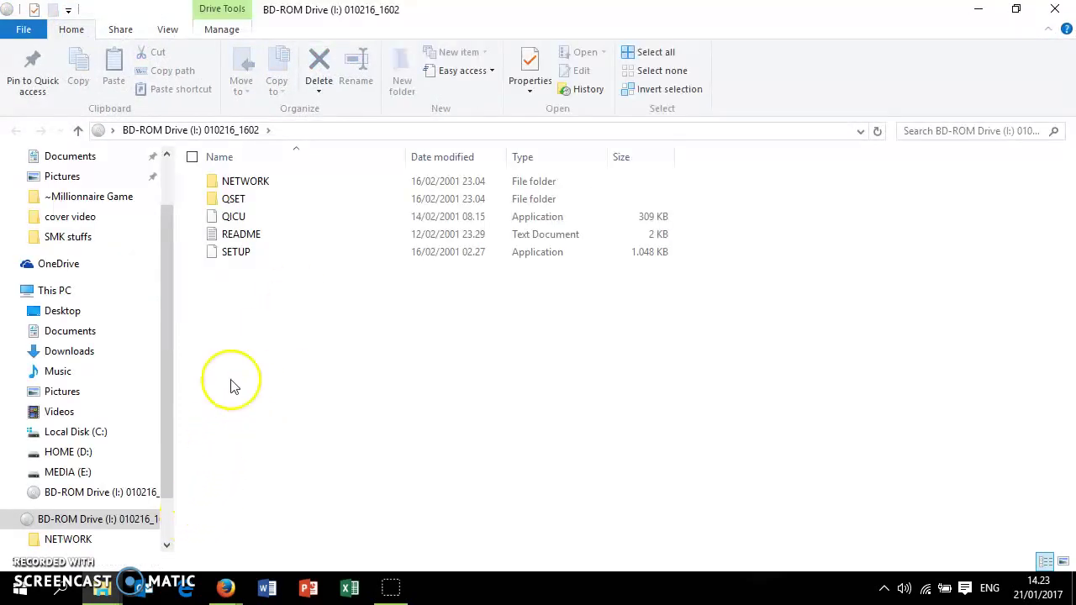
{"action": "left_click", "coordinate": [245, 262]}
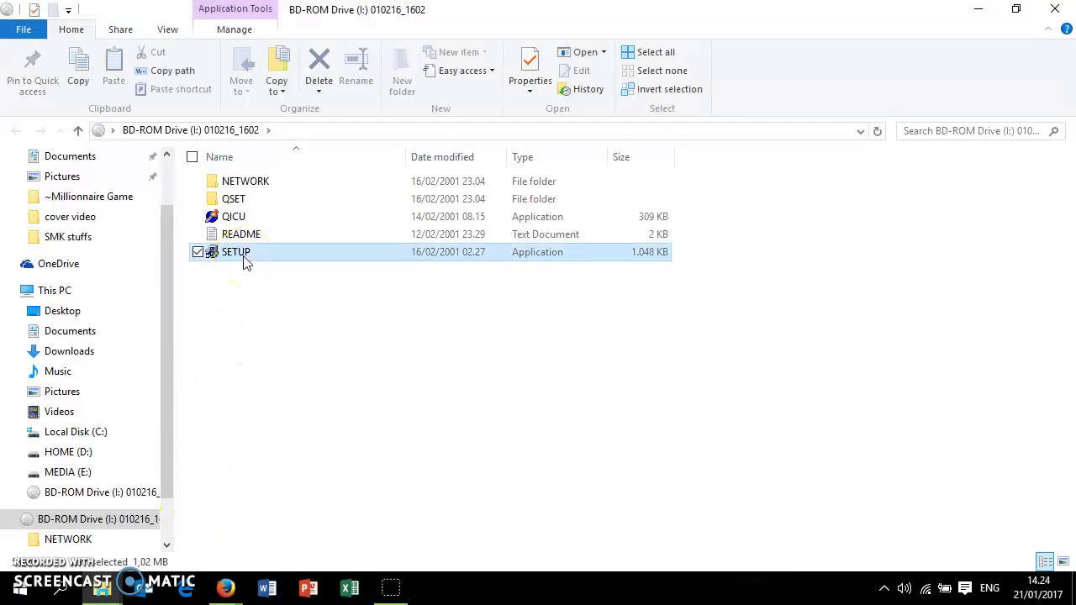
{"action": "double_click", "coordinate": [245, 263]}
{"action": "key", "text": "Return"}
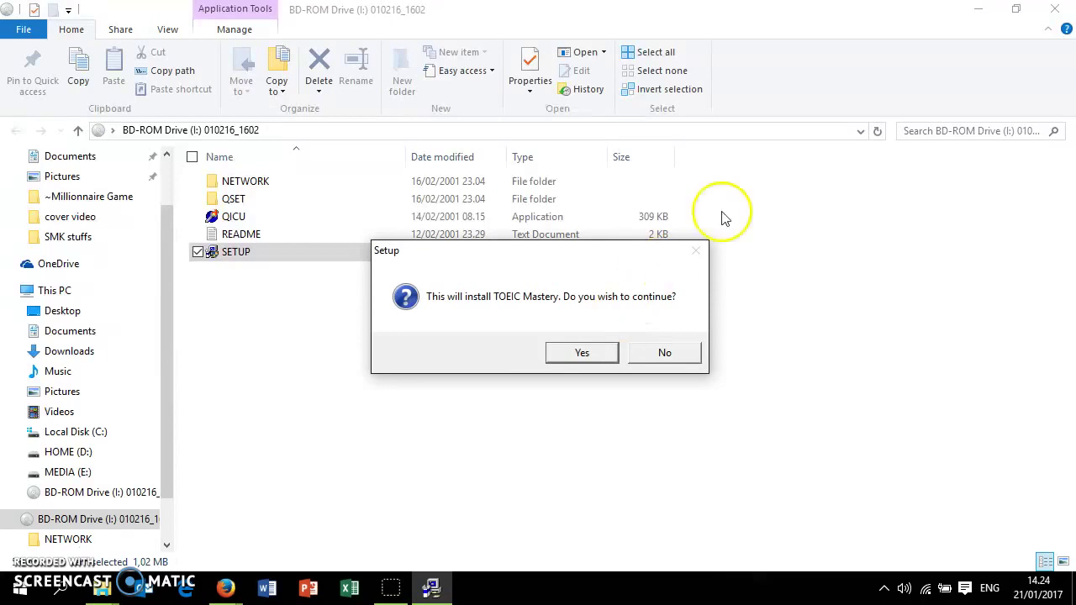
- Agree to install TOEIC Mastery, accepting the license agreement and the destination folder C:\Program Files (x86)\ALA\TCM
{"action": "left_click", "coordinate": [580, 354]}
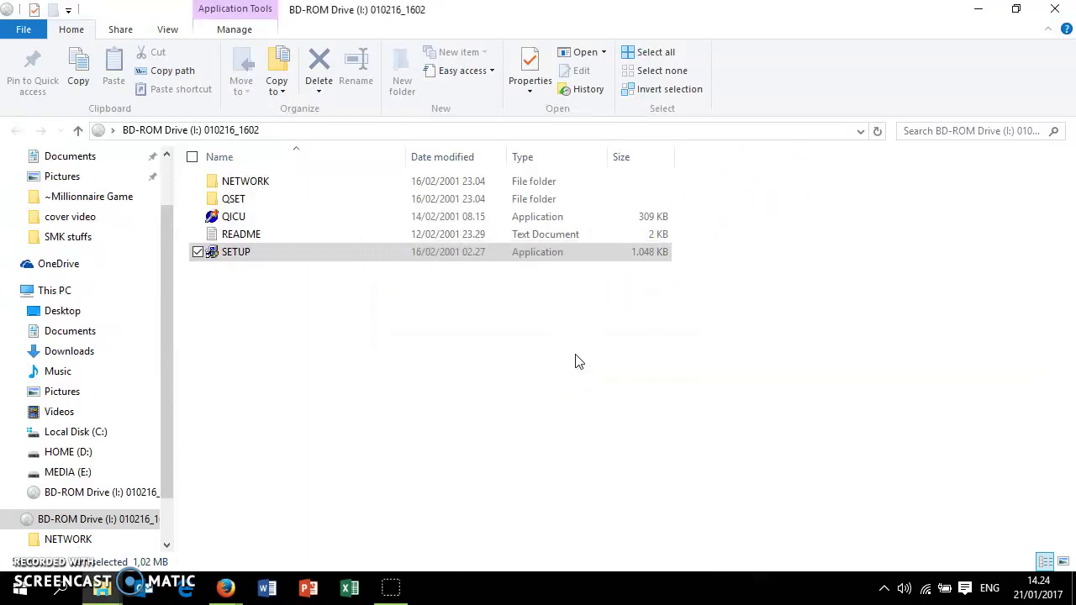
{"action": "left_click", "coordinate": [977, 10]}
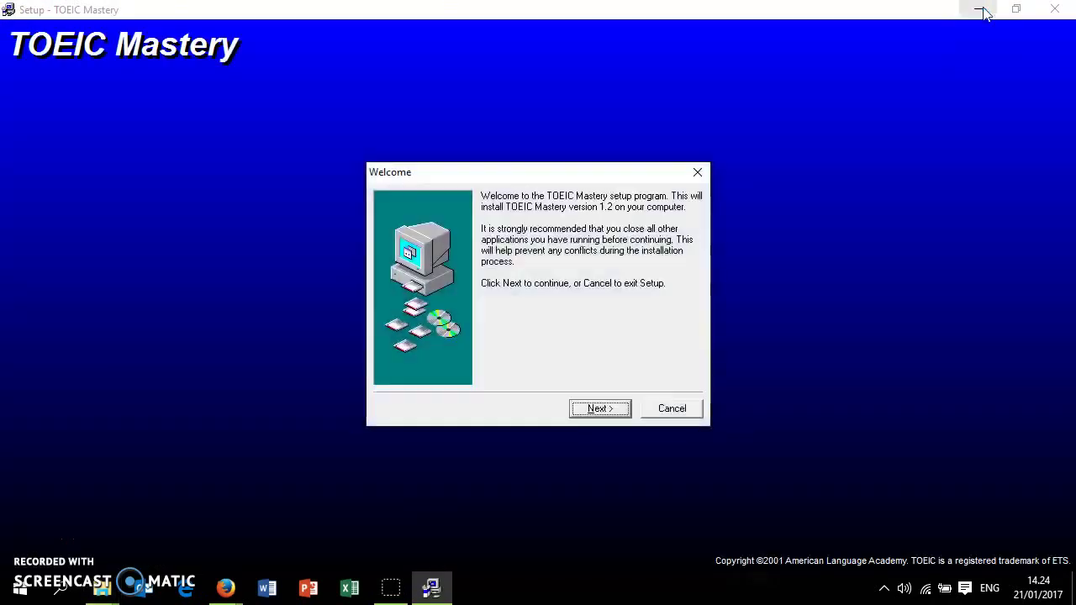
{"action": "left_click", "coordinate": [596, 408]}
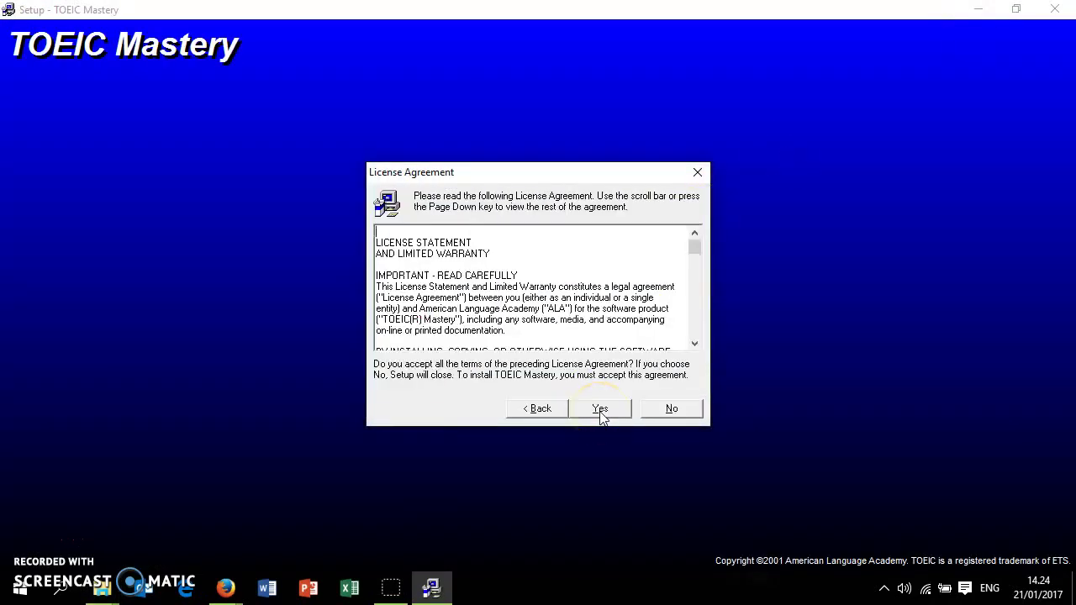
{"action": "left_click", "coordinate": [600, 412]}
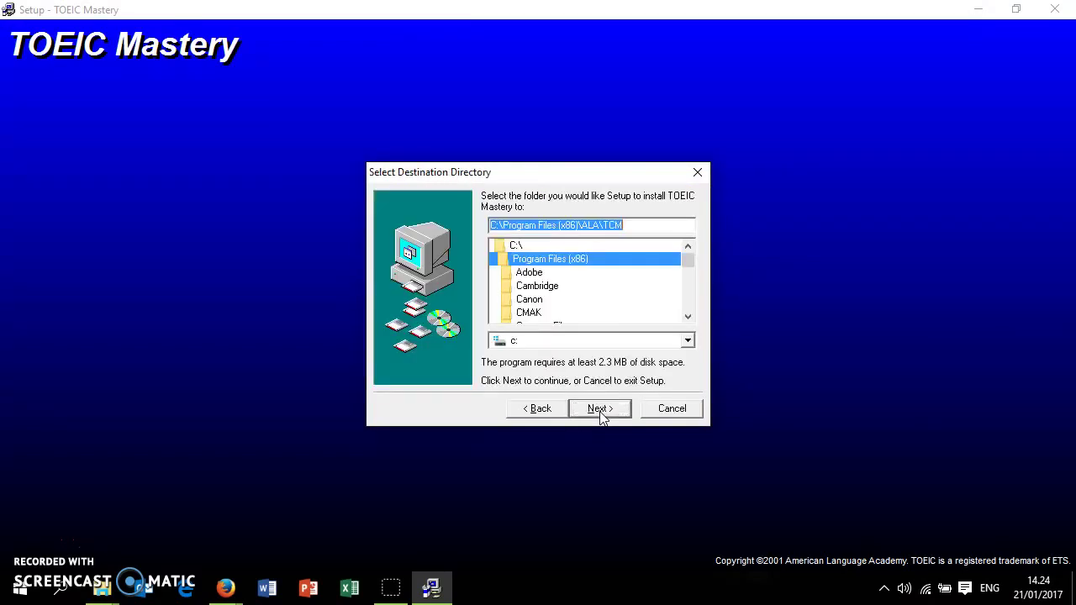
{"action": "left_click", "coordinate": [600, 412]}
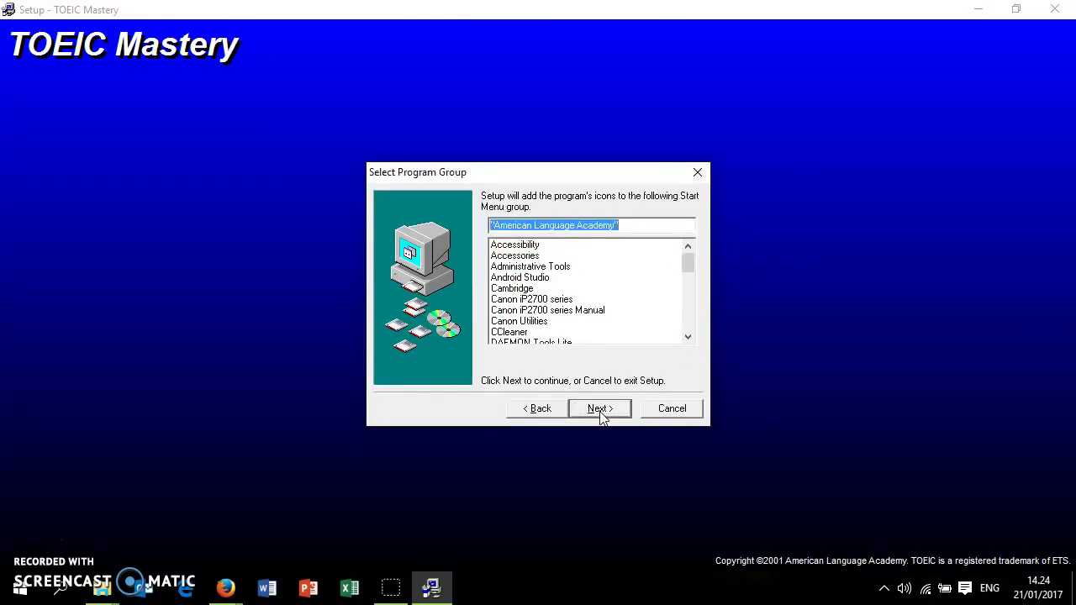
- Set the Start Menu group to American Language Academy without quotation marks and install the program
{"action": "left_click", "coordinate": [636, 226]}
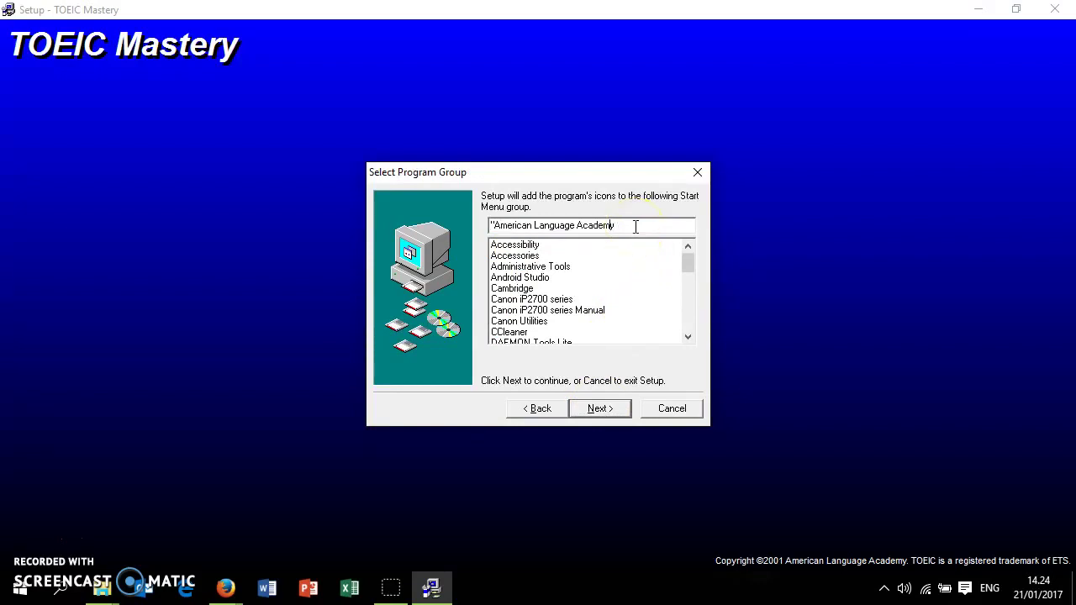
{"action": "key", "text": "Delete"}
{"action": "left_click", "coordinate": [607, 412]}
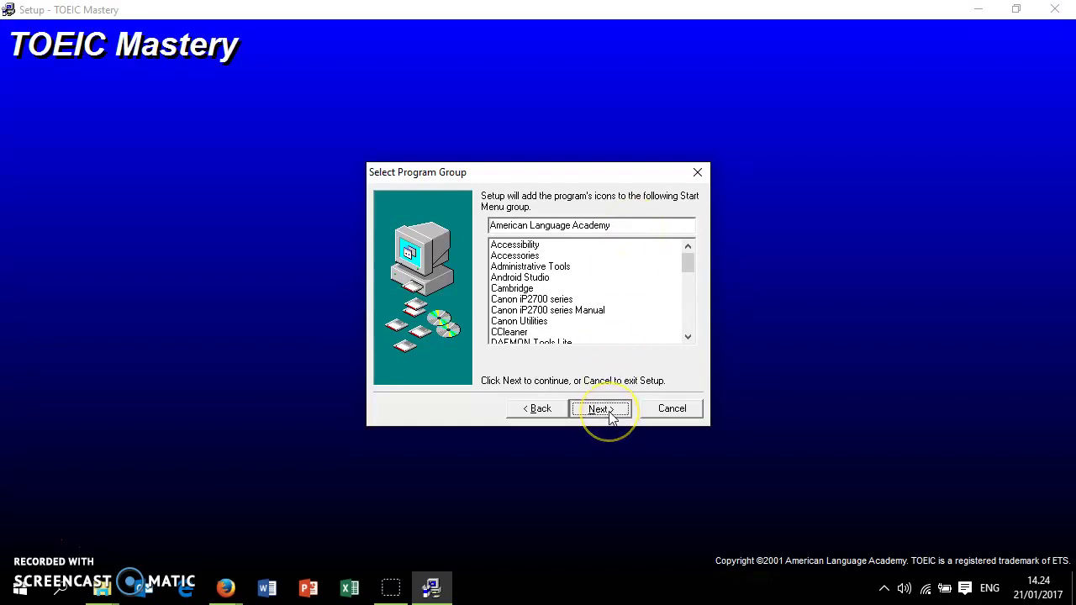
{"action": "left_click", "coordinate": [610, 414]}
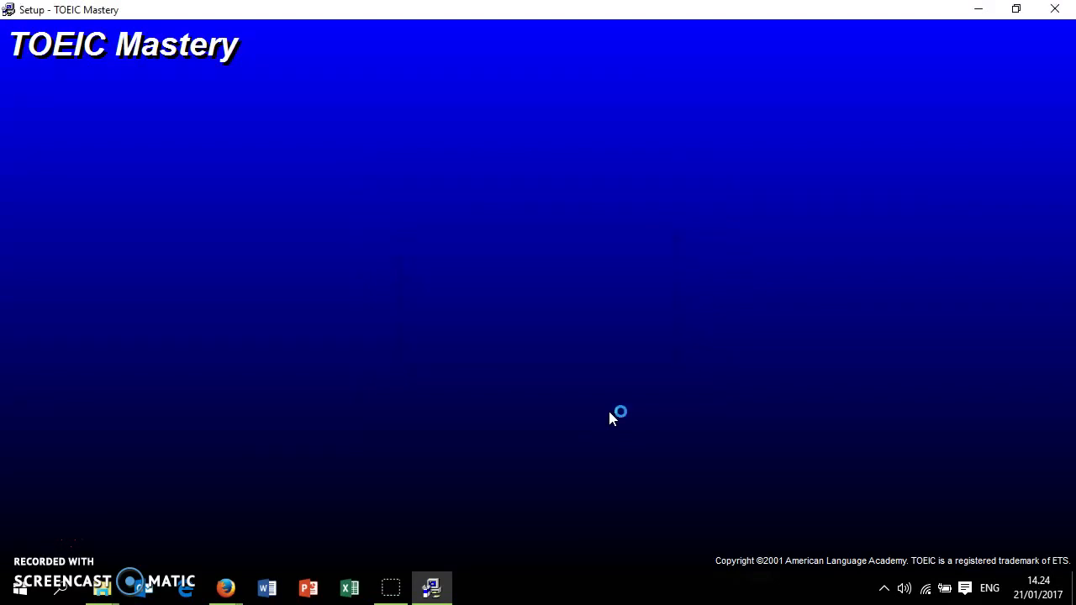
- Skip the license key entry and finish the TOEIC Mastery setup
{"action": "left_click", "coordinate": [620, 345]}
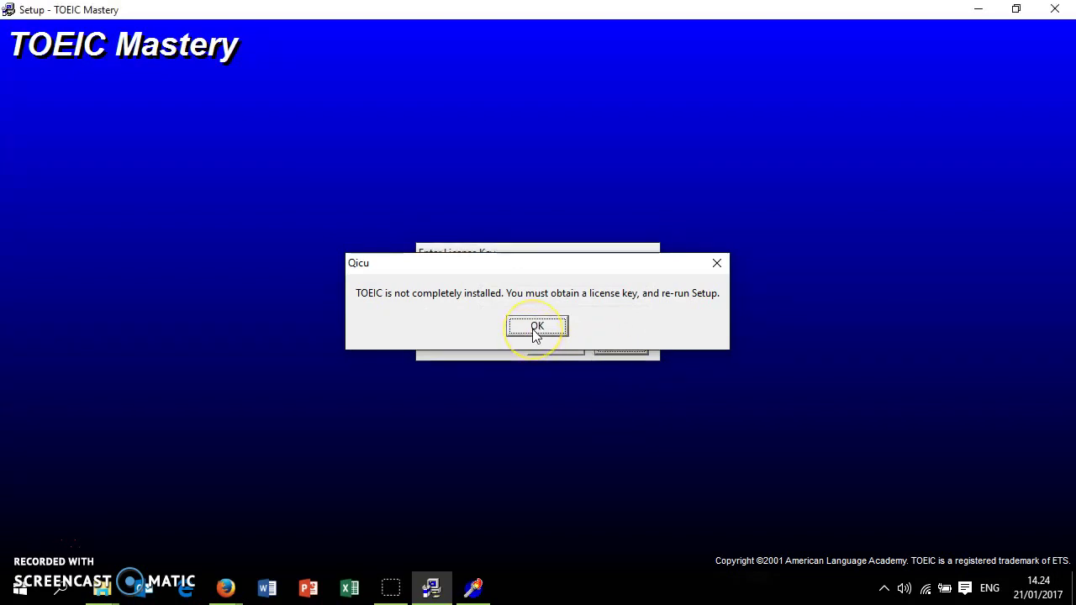
{"action": "left_click", "coordinate": [532, 329]}
{"action": "left_click", "coordinate": [600, 410]}
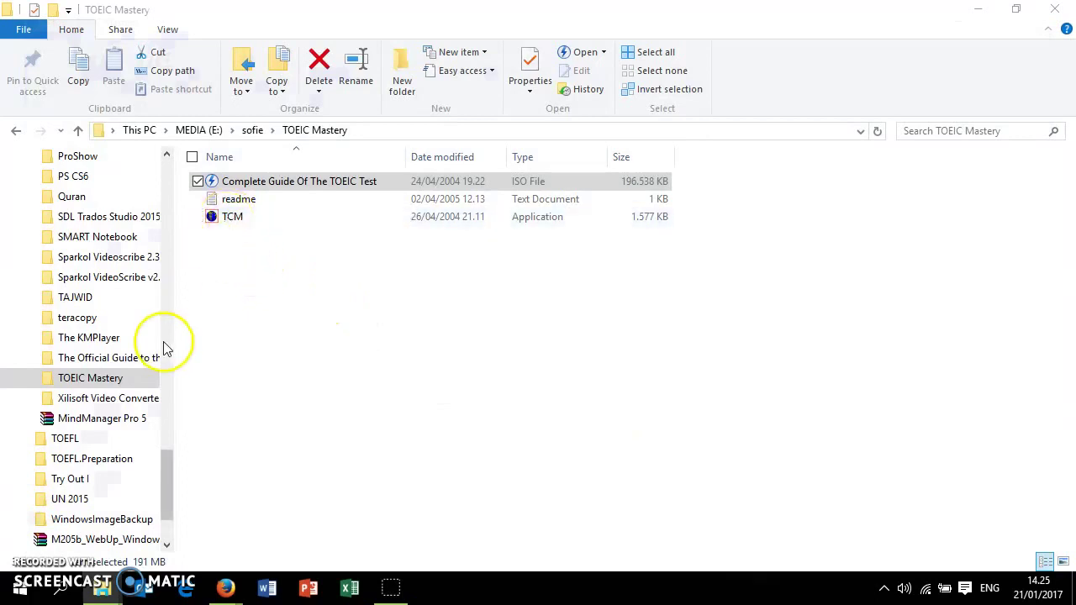
- Copy the TCM application from the TOEIC Mastery folder on the MEDIA (E:) drive
{"action": "left_click", "coordinate": [98, 380]}
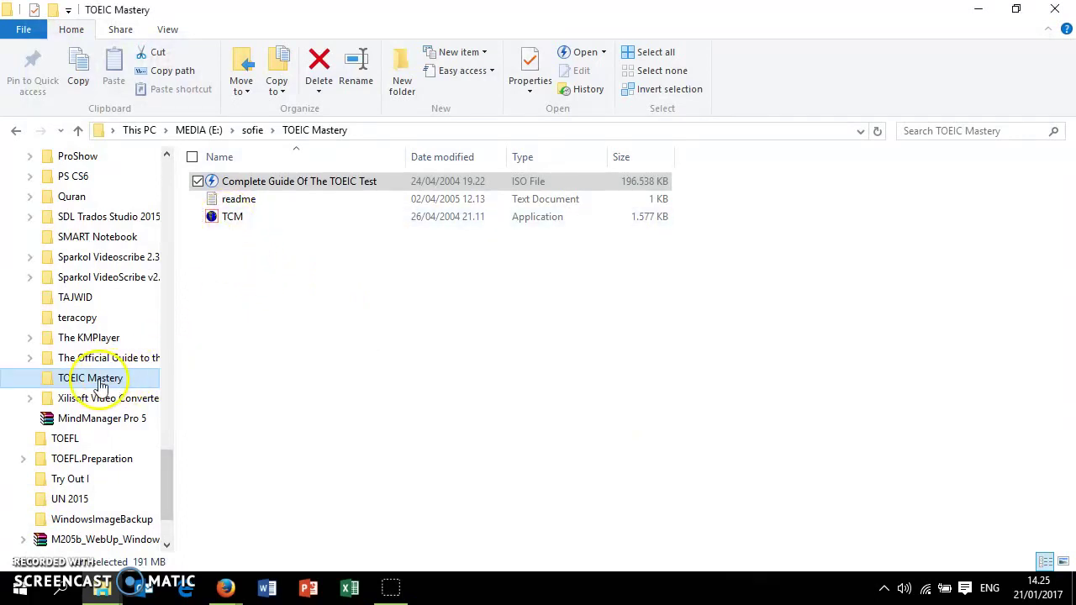
{"action": "left_click", "coordinate": [243, 225]}
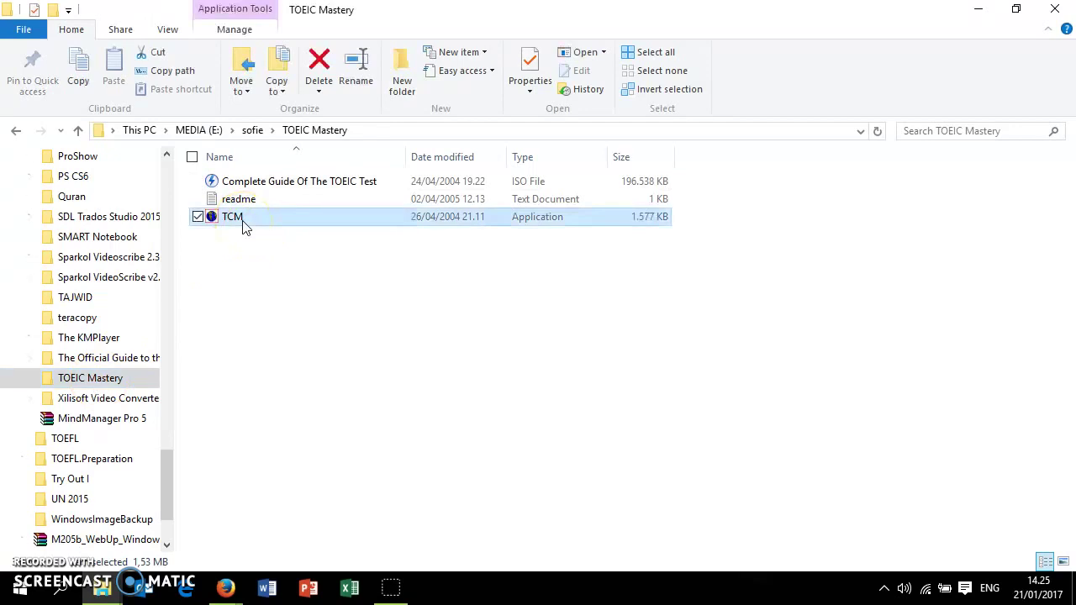
{"action": "double_click", "coordinate": [243, 225]}
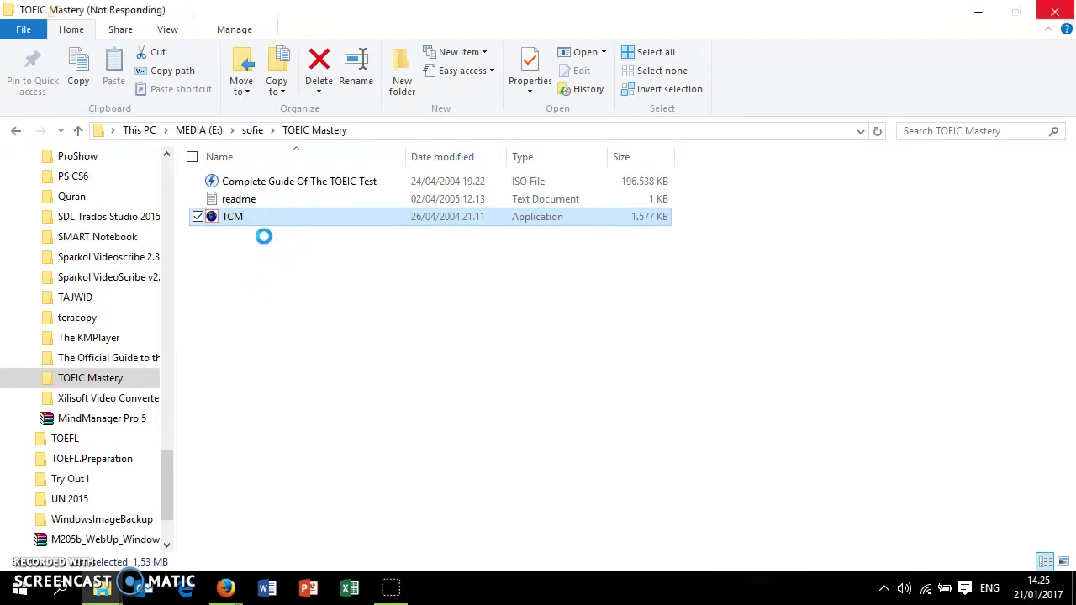
{"action": "right_click", "coordinate": [243, 217]}
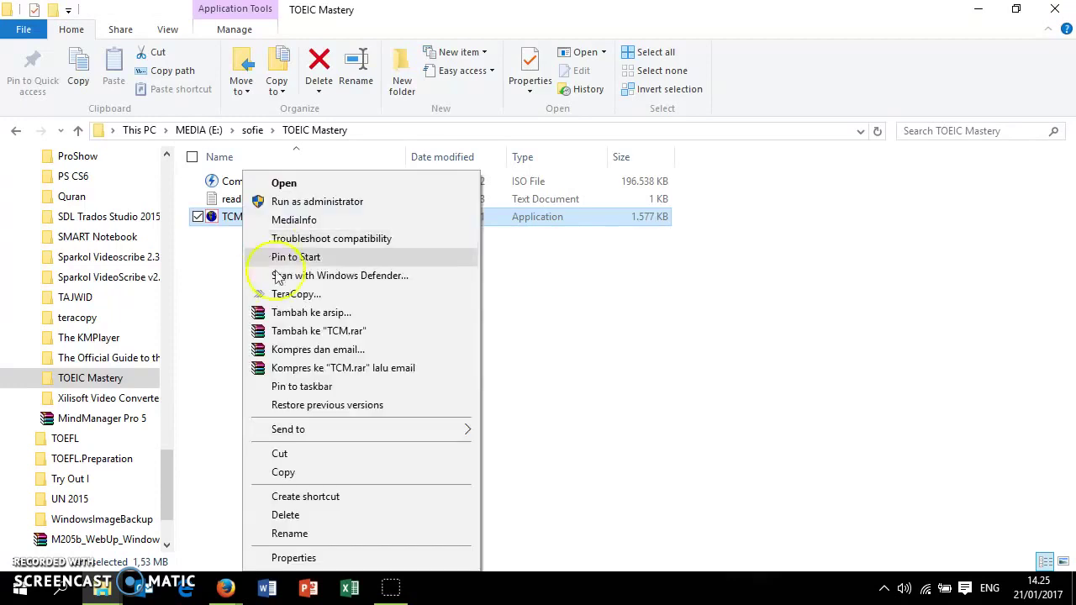
{"action": "left_click", "coordinate": [285, 473]}
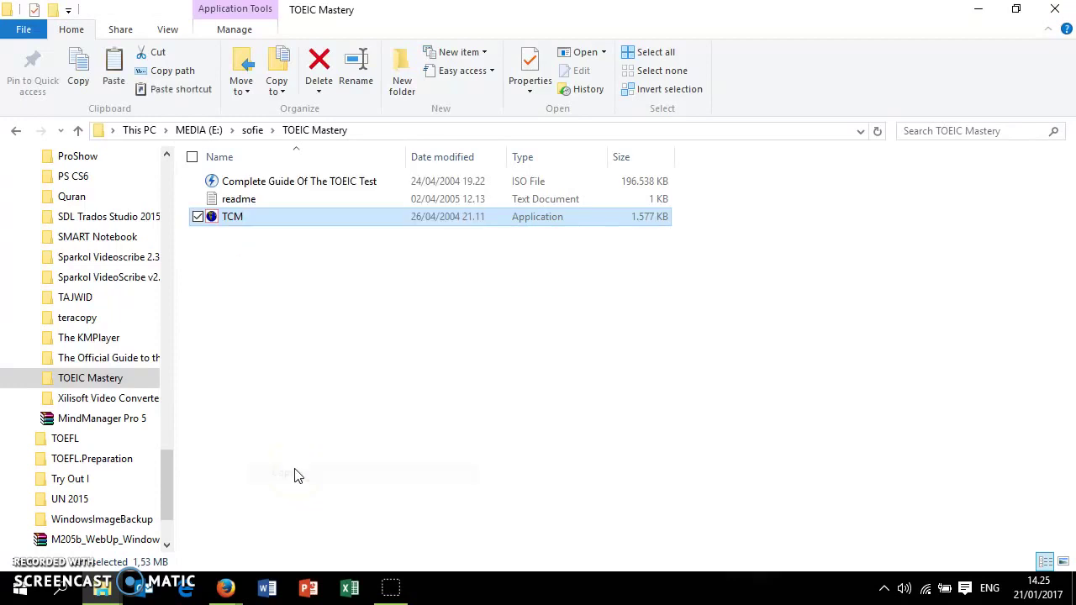
- Open the installed program's folder at C:\Program Files (x86)\ALA\TCM
{"action": "left_click", "coordinate": [166, 170]}
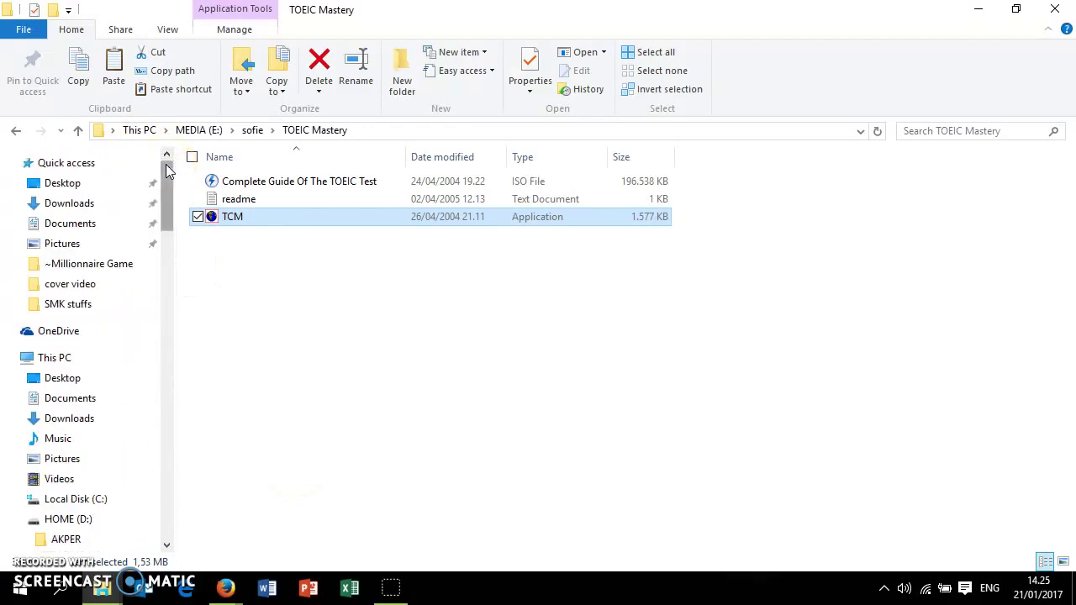
{"action": "left_click", "coordinate": [16, 499]}
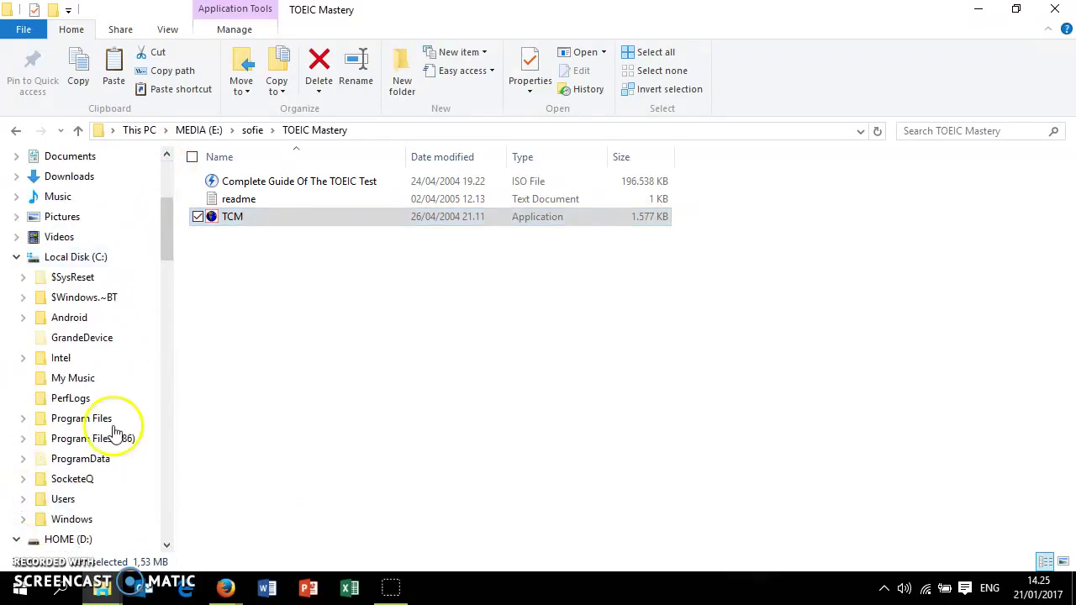
{"action": "left_click", "coordinate": [24, 418]}
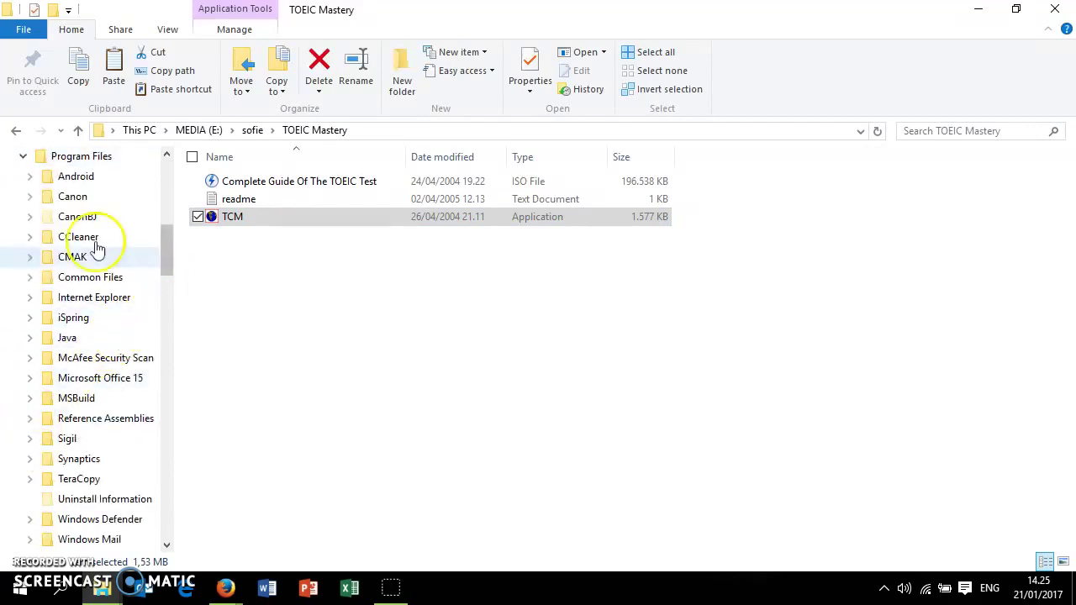
{"action": "left_click", "coordinate": [22, 158]}
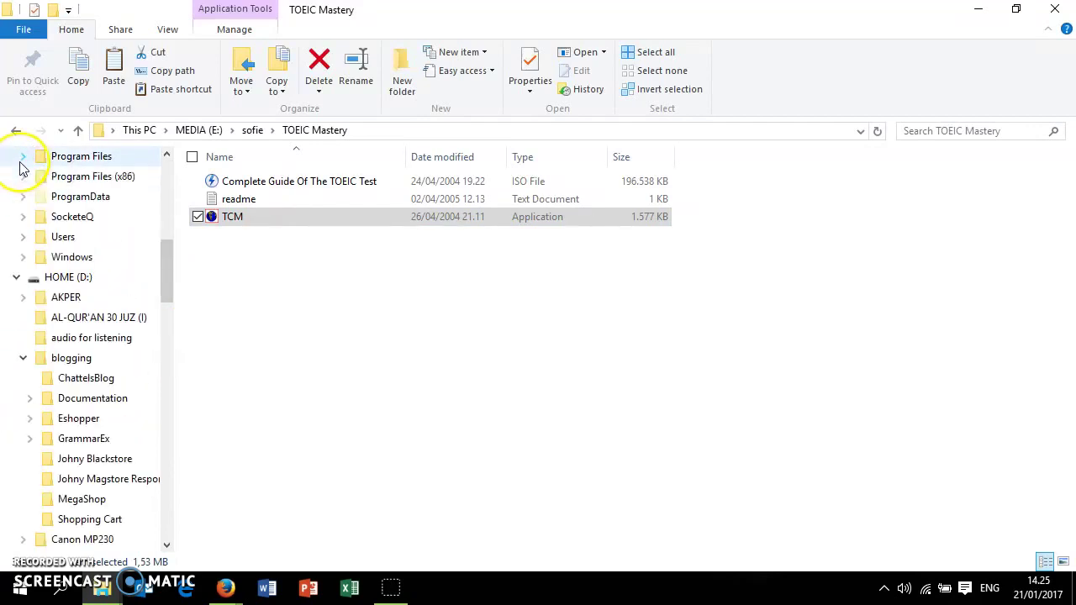
{"action": "left_click", "coordinate": [22, 177]}
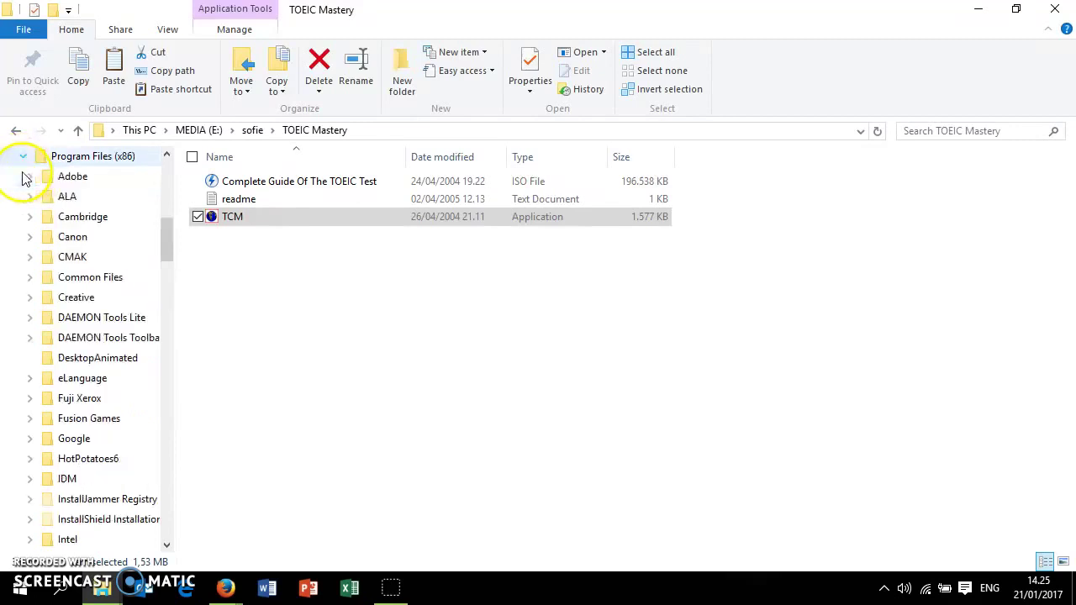
{"action": "left_click", "coordinate": [58, 203]}
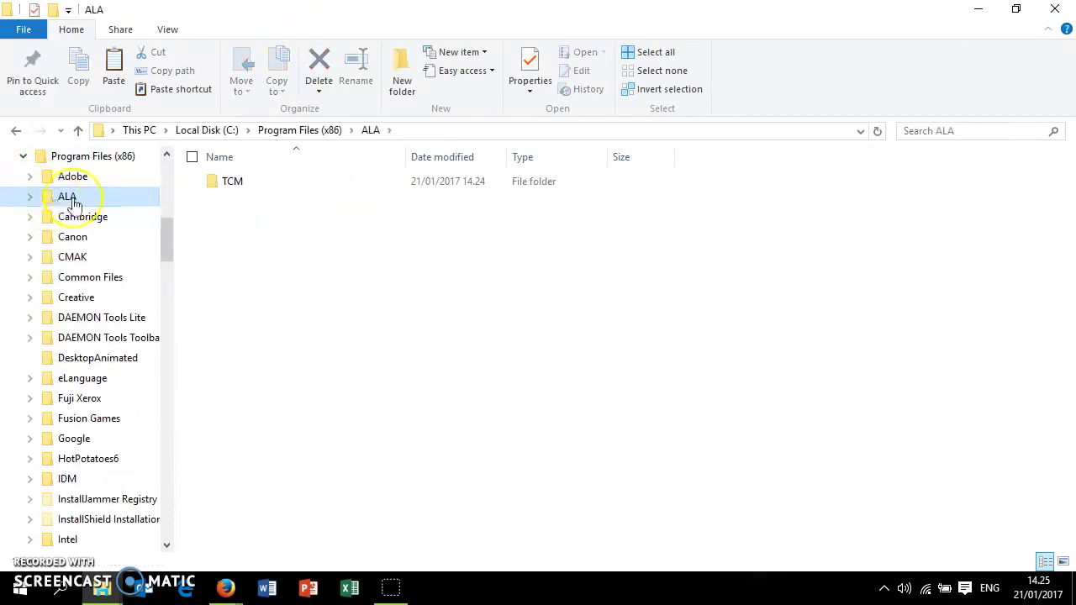
{"action": "double_click", "coordinate": [240, 187]}
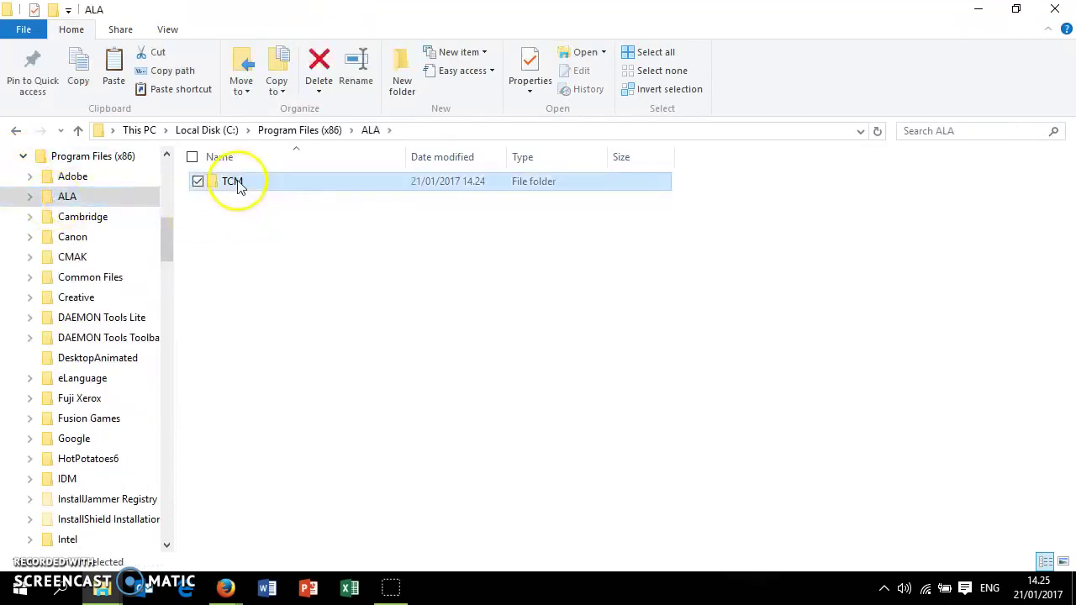
- Paste the copied TCM application into the installation folder, overwriting the existing TCM.exe, and close the copy window
{"action": "right_click", "coordinate": [255, 330]}
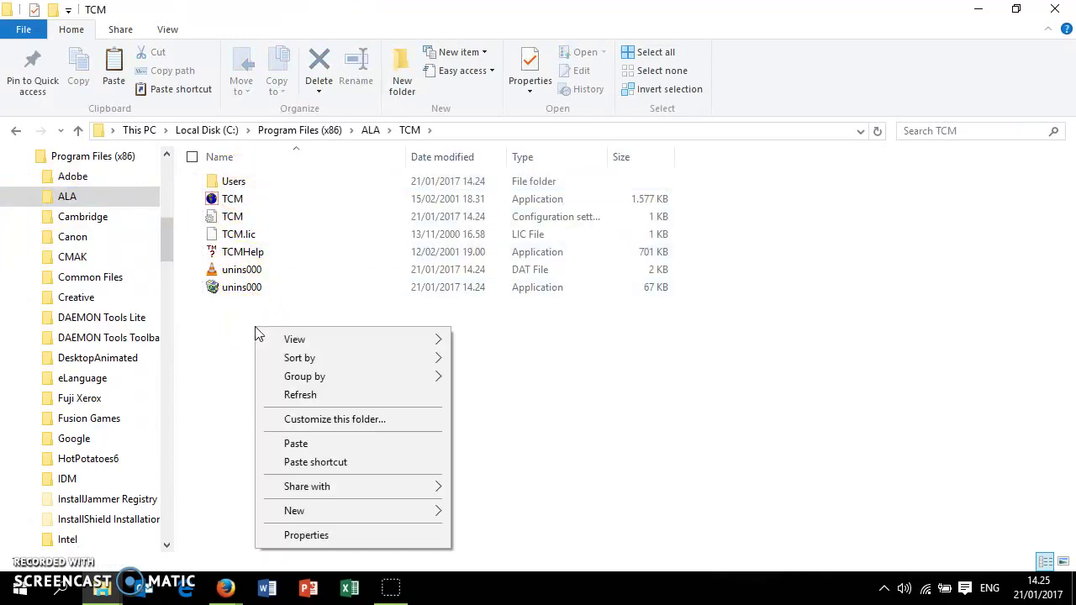
{"action": "left_click", "coordinate": [319, 446]}
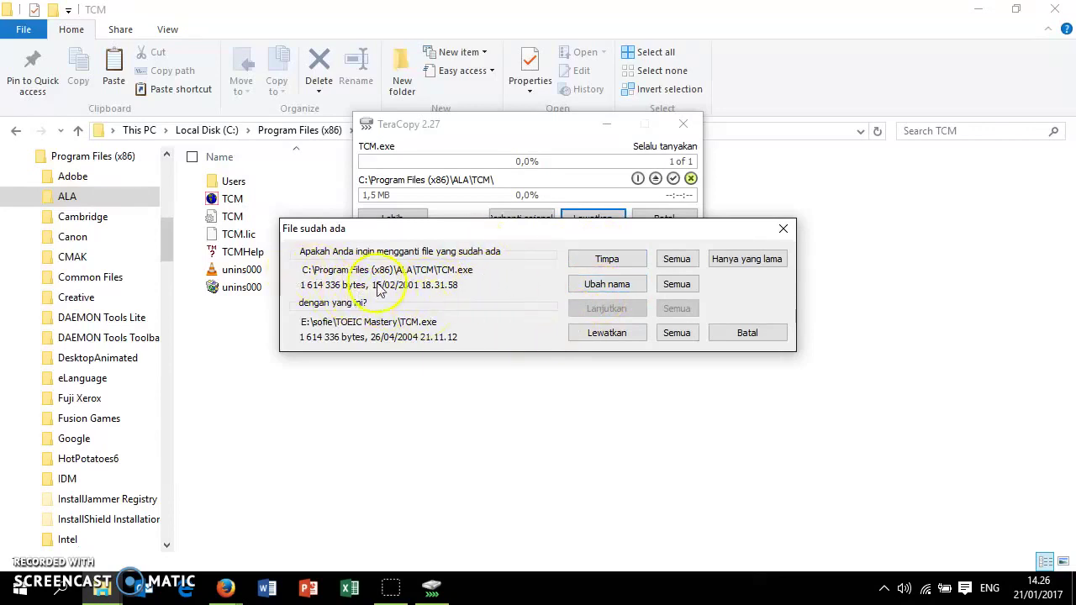
{"action": "left_click", "coordinate": [622, 259]}
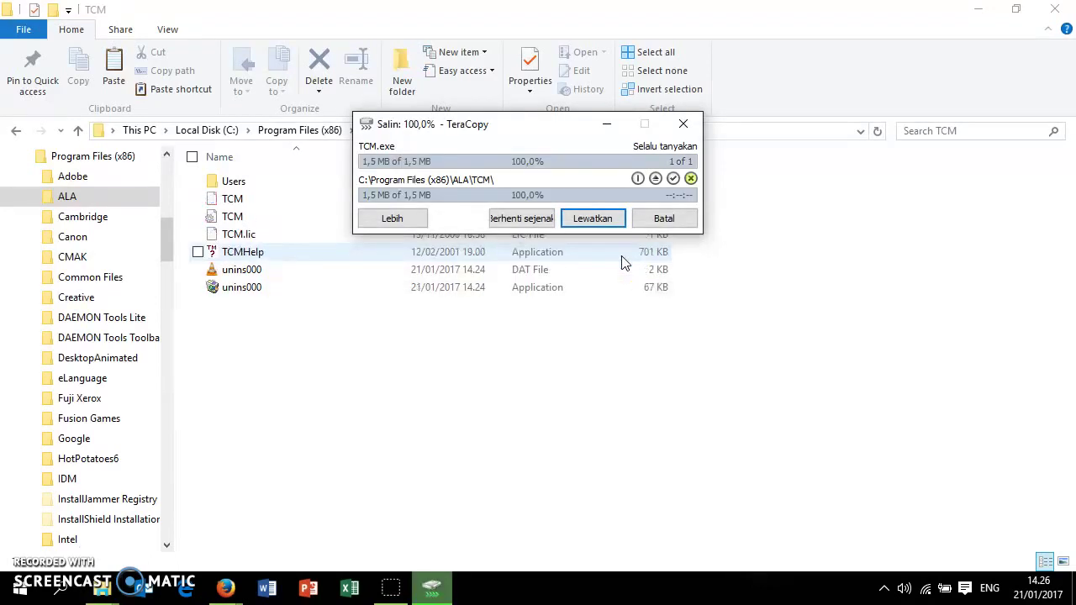
{"action": "left_click", "coordinate": [660, 225]}
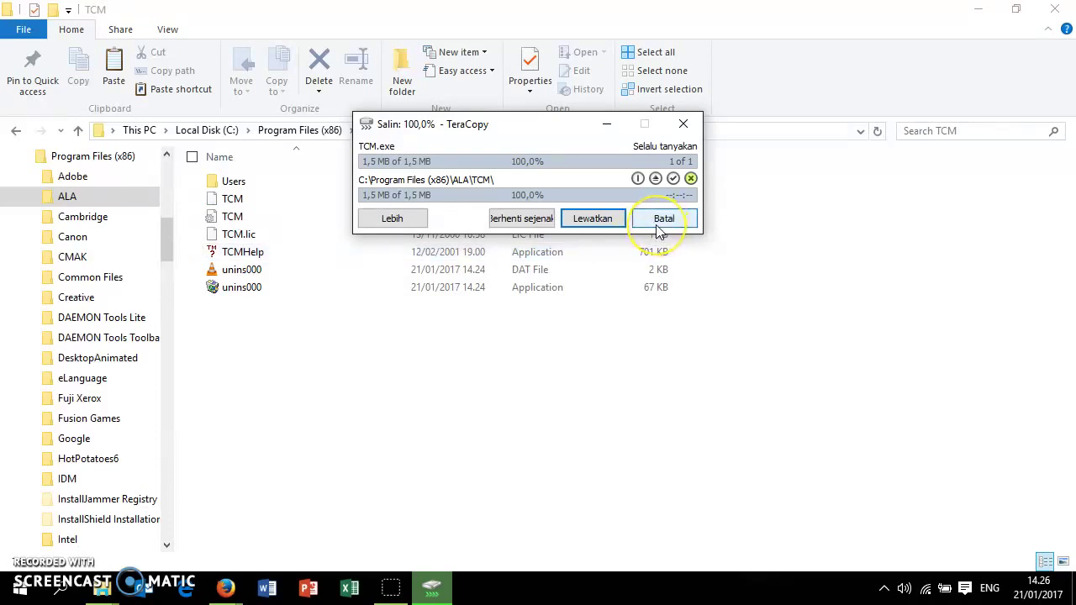
{"action": "left_click", "coordinate": [663, 219]}
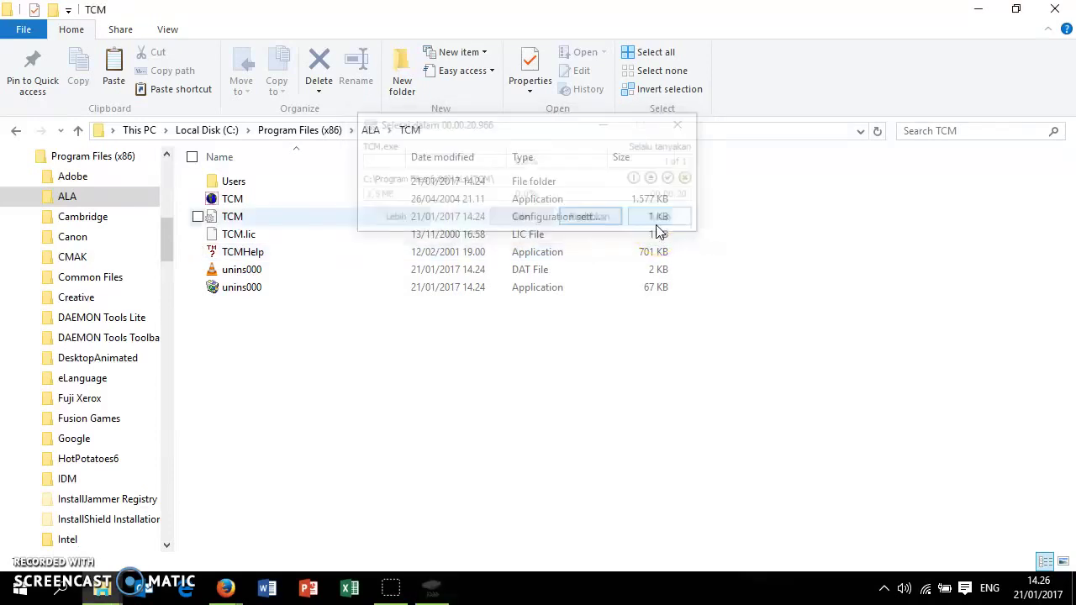
- Launch the TCM application from the installation folder and log in by adding a new user under the user's name
{"action": "double_click", "coordinate": [234, 204]}
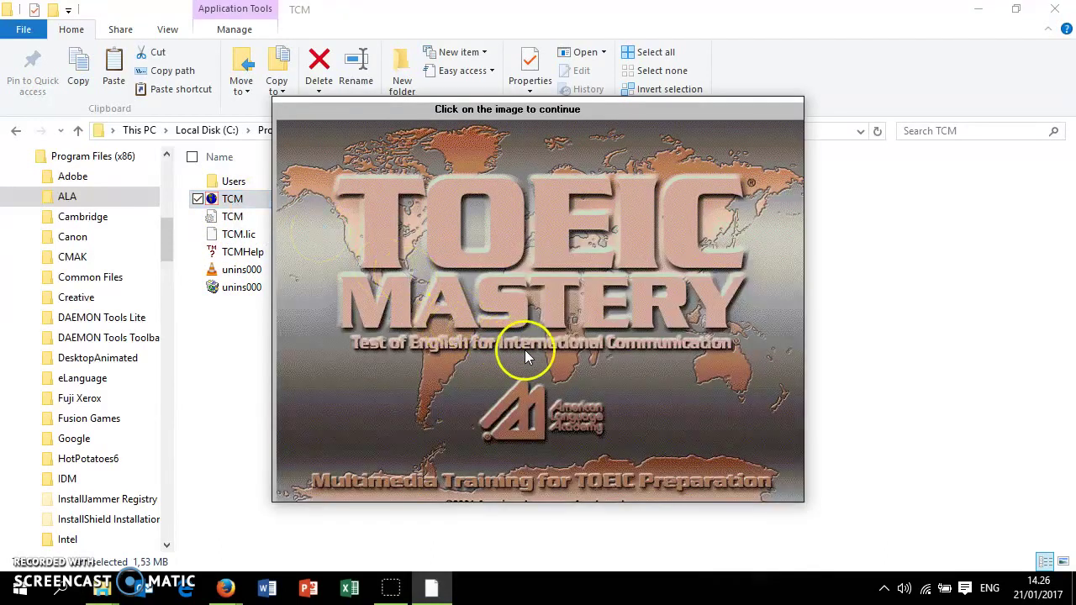
{"action": "left_click", "coordinate": [530, 354]}
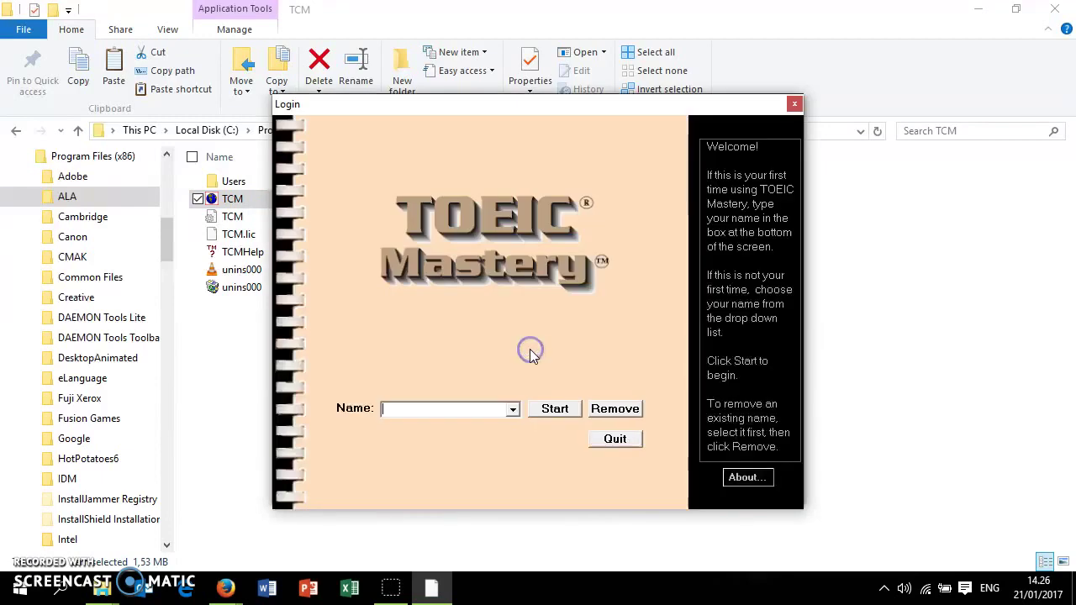
{"action": "left_click", "coordinate": [512, 415]}
{"action": "left_click", "coordinate": [507, 426]}
{"action": "type", "text": "Paman G"}
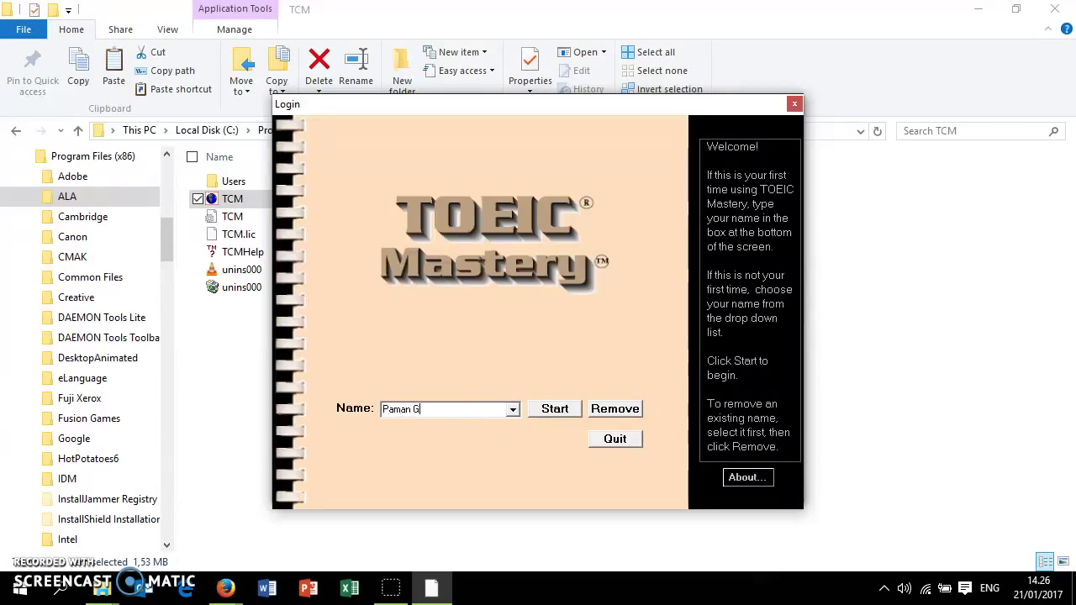
{"action": "type", "text": "uru"}
{"action": "left_click", "coordinate": [559, 412]}
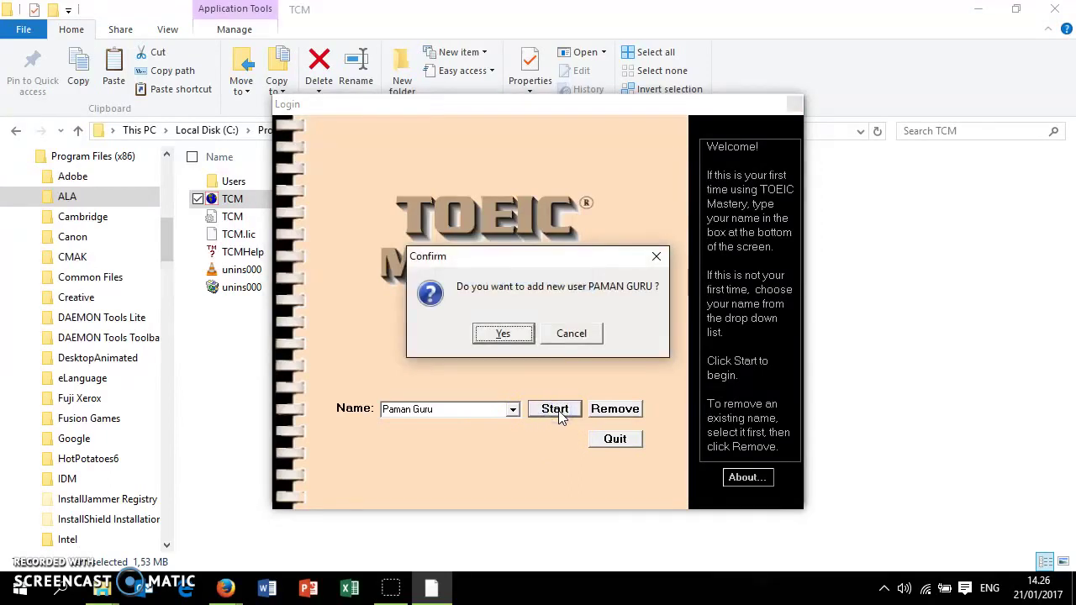
{"action": "left_click", "coordinate": [503, 333]}
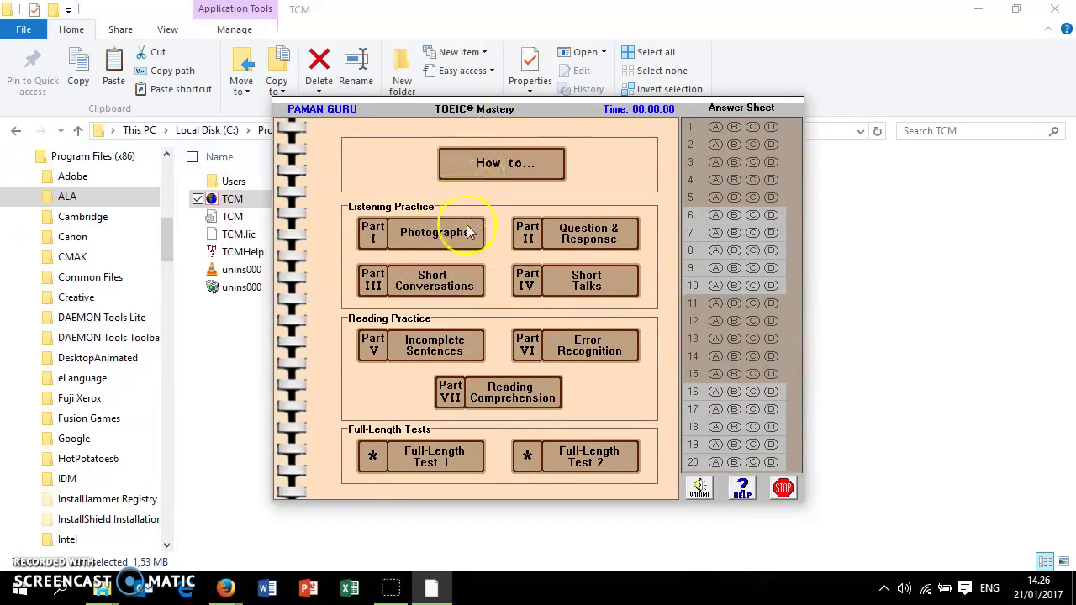
- Start the Part I Photographs listening practice in Practice Mode, skipping the directions
{"action": "left_click", "coordinate": [430, 236]}
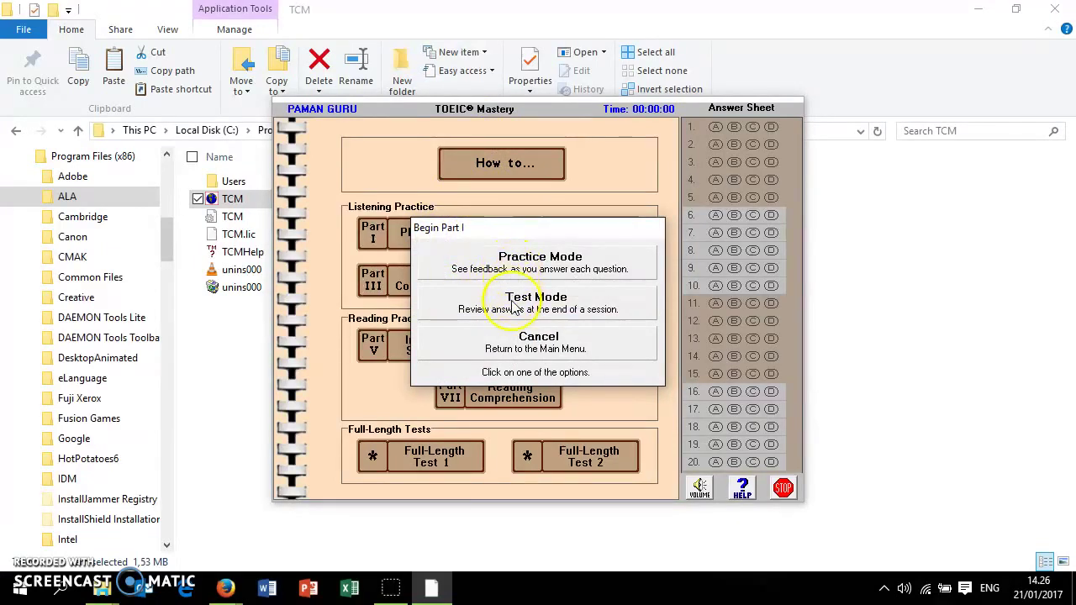
{"action": "left_click", "coordinate": [517, 256]}
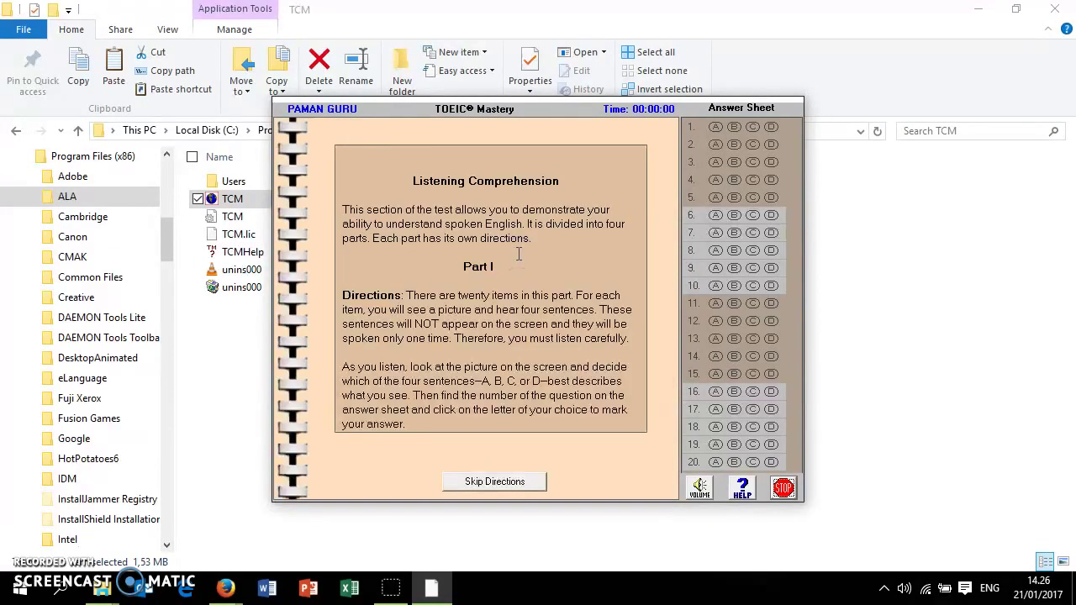
{"action": "left_click", "coordinate": [504, 483]}
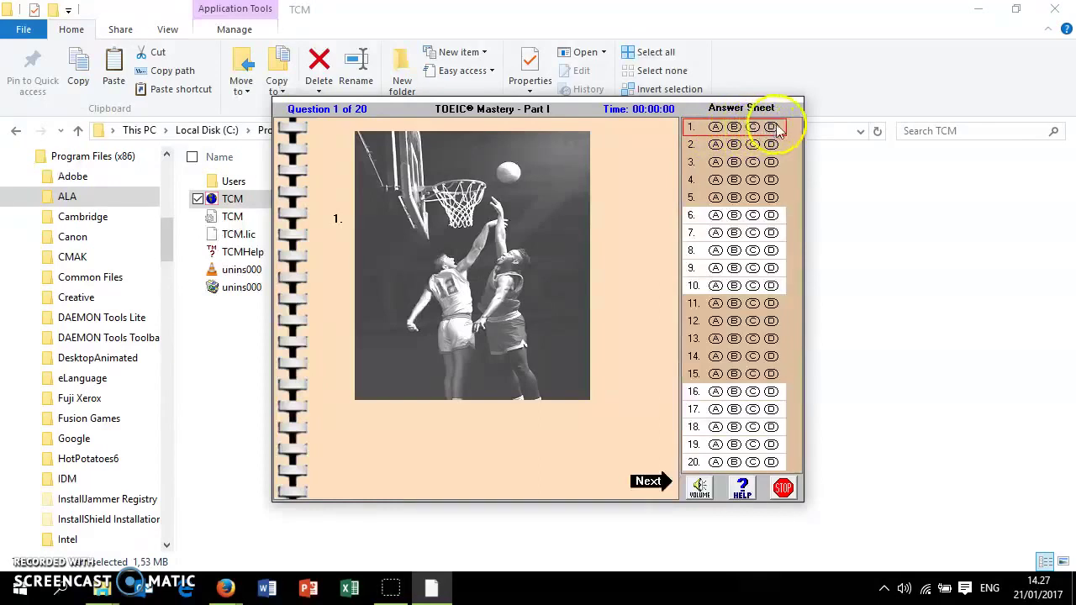
- Answer question 1 with B, then stop the session and exit TOEIC Mastery
{"action": "left_click", "coordinate": [734, 127]}
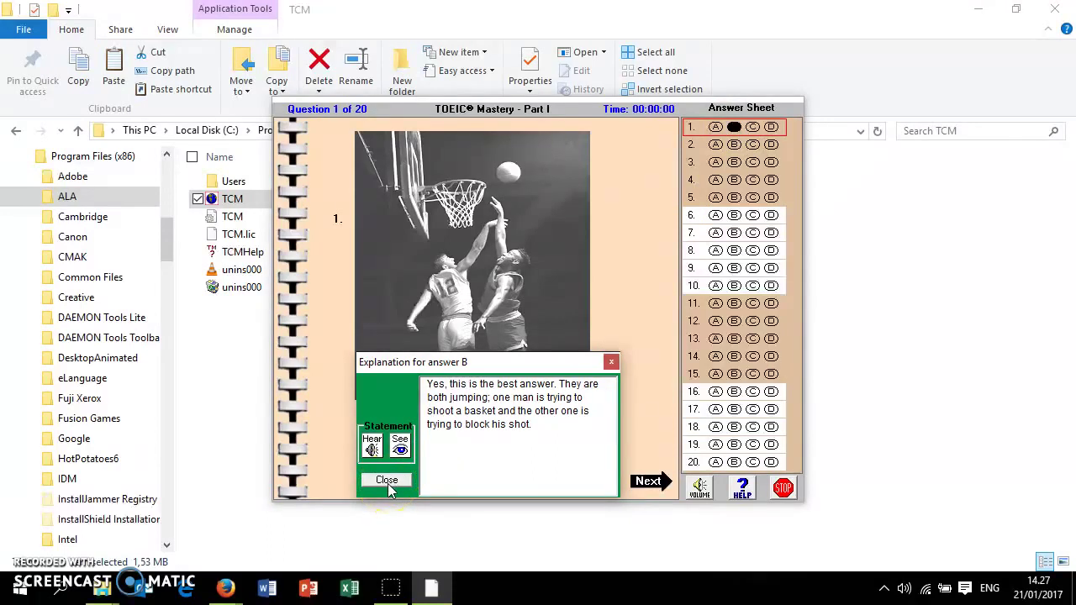
{"action": "left_click", "coordinate": [786, 489]}
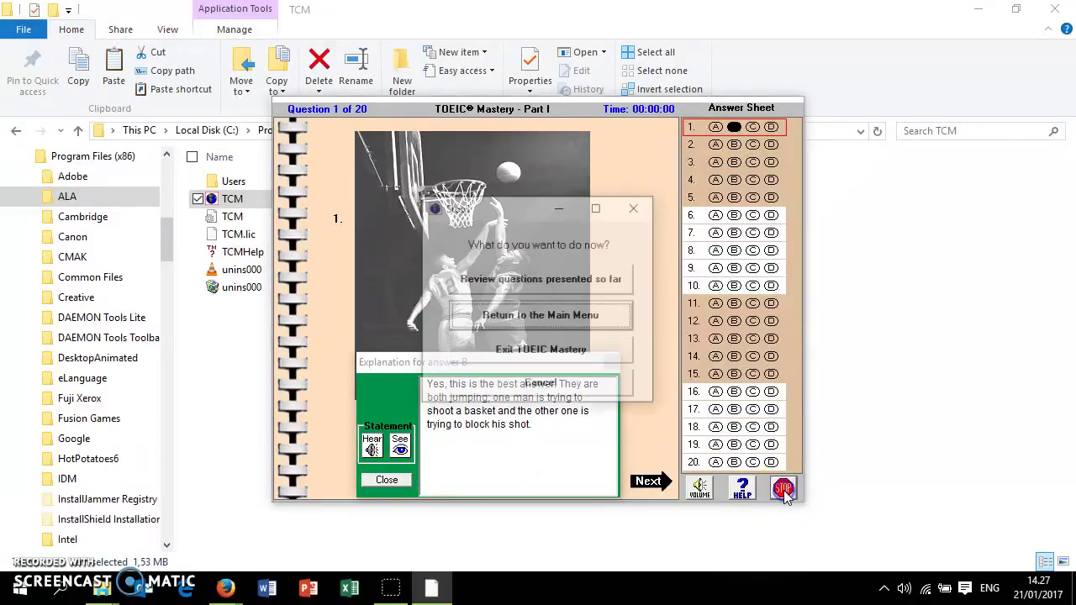
{"action": "left_click", "coordinate": [518, 355]}
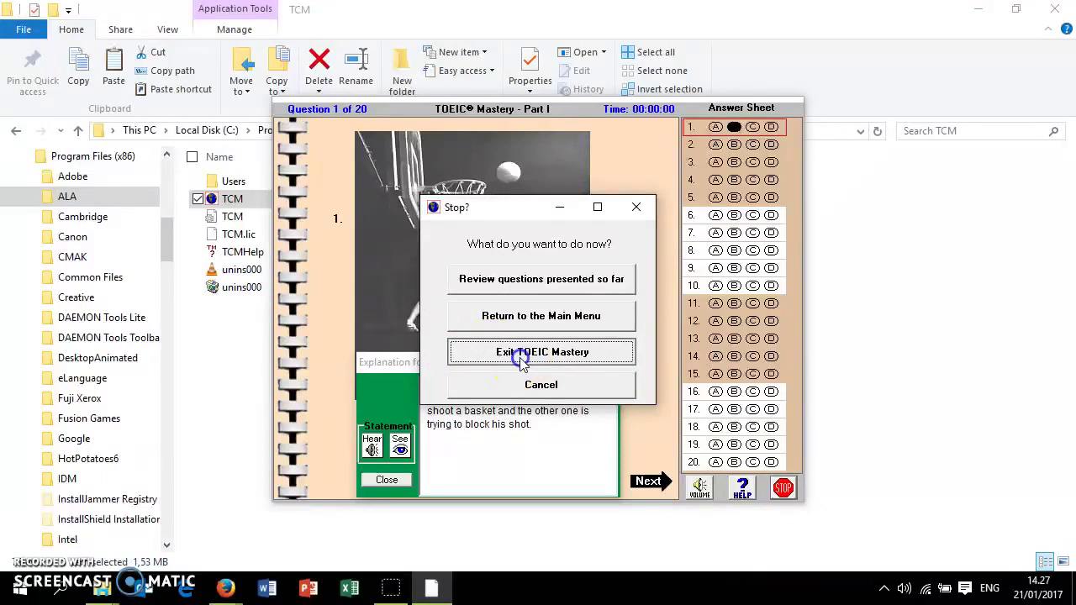